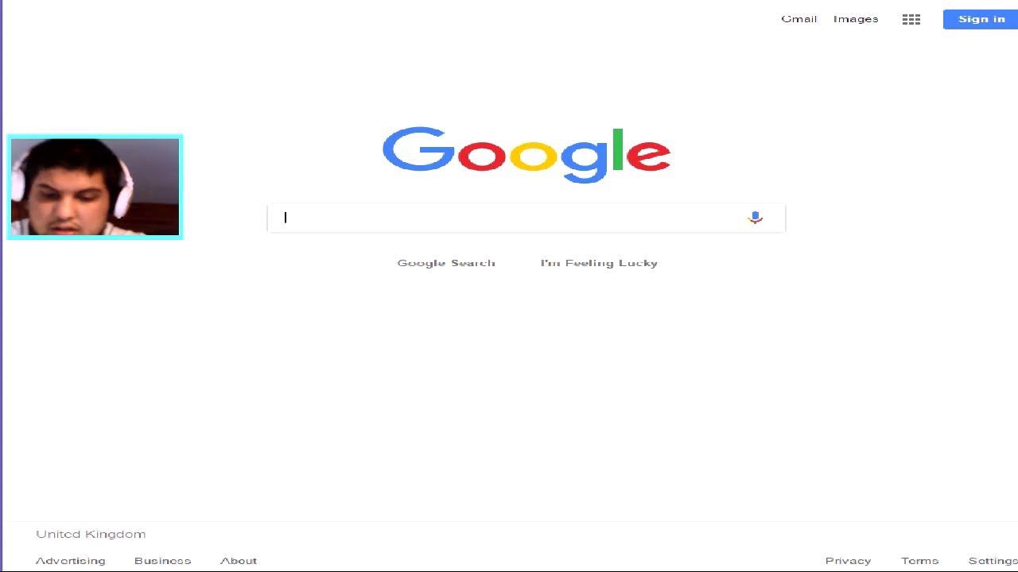
Search Google for "pokemon randomizer" and open the Universal Pokemon Game Randomizer site.
text(pokemon randomizer)
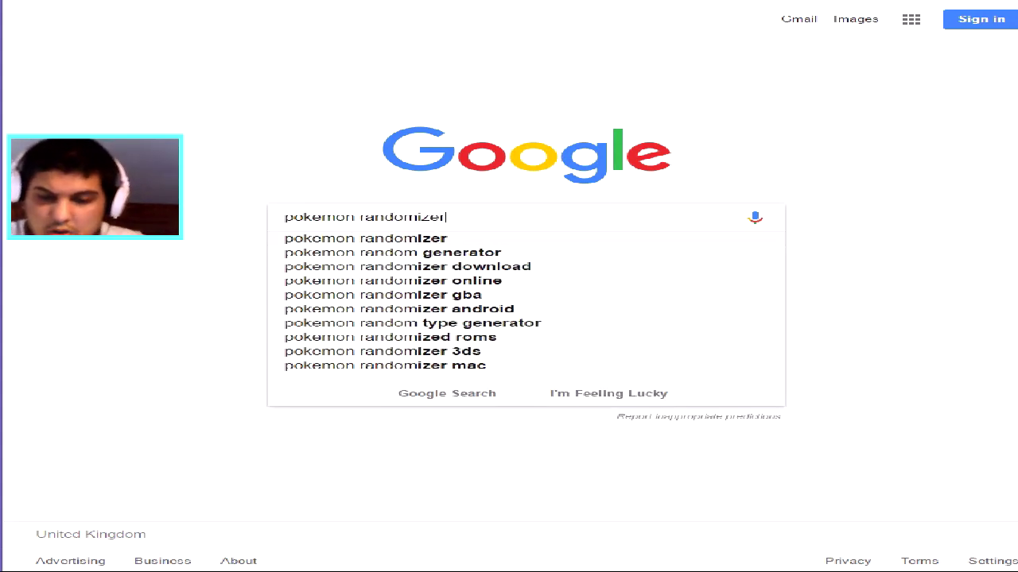
key(Return)
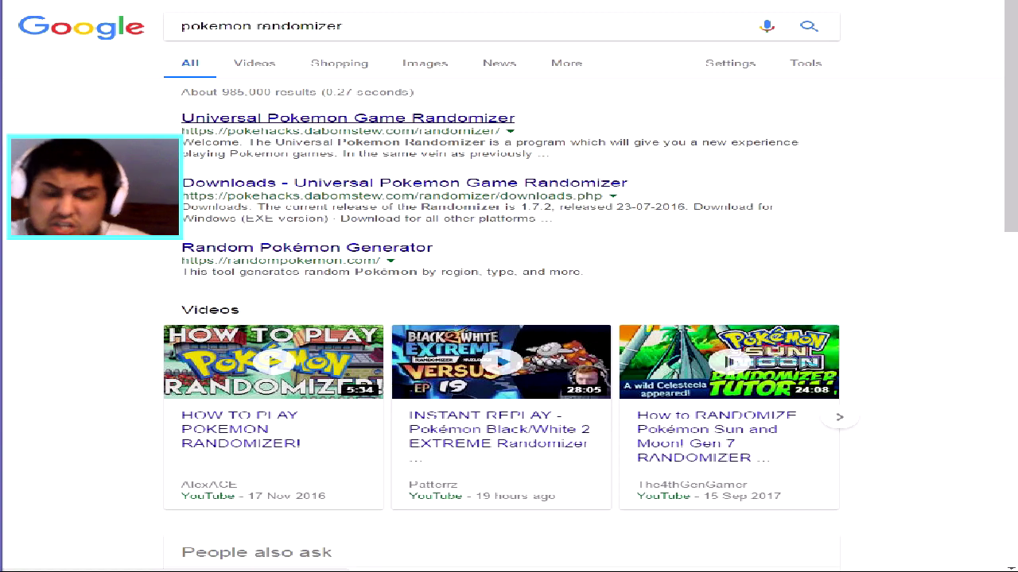
click(348, 117)
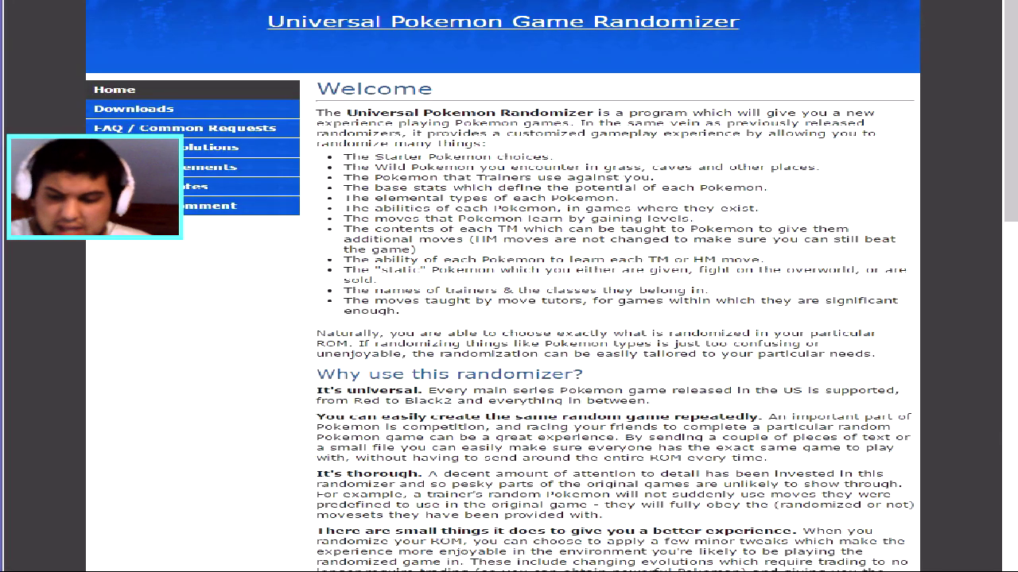
Look over the randomizer's home page and download the Windows (EXE version) release from the site's downloads page.
scroll(509, 318, down, 3)
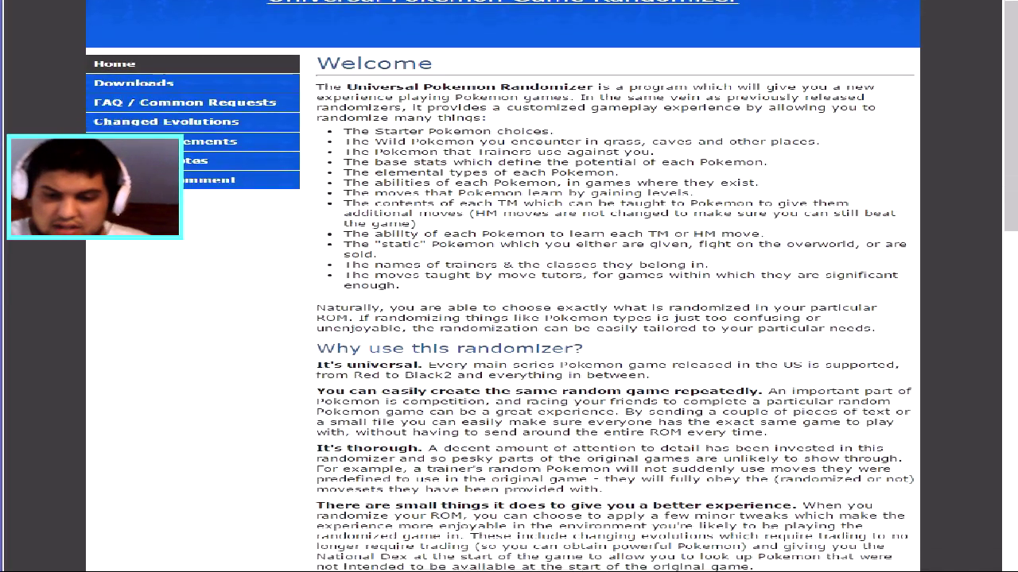
scroll(509, 318, down, 1)
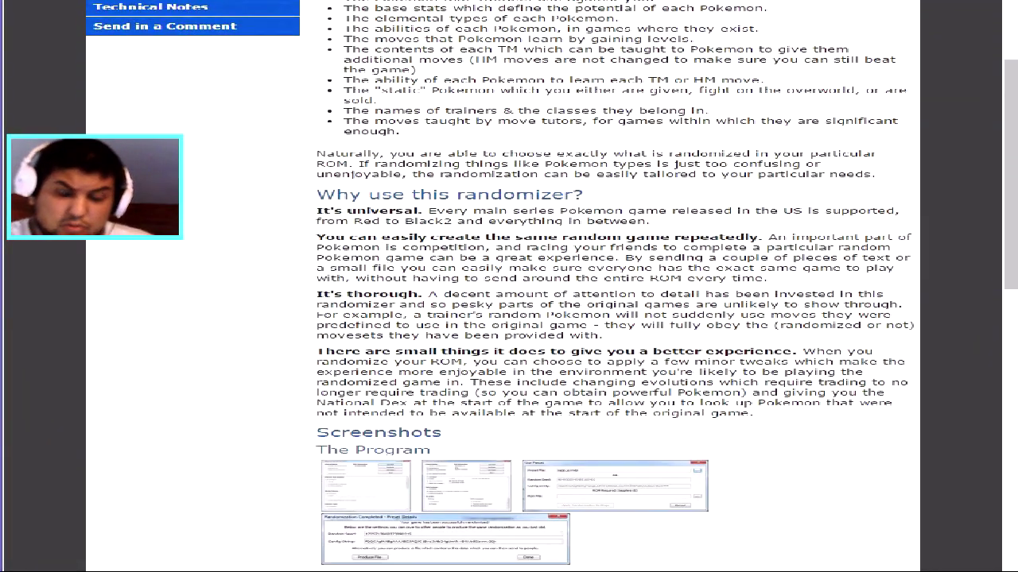
scroll(509, 318, down, 3)
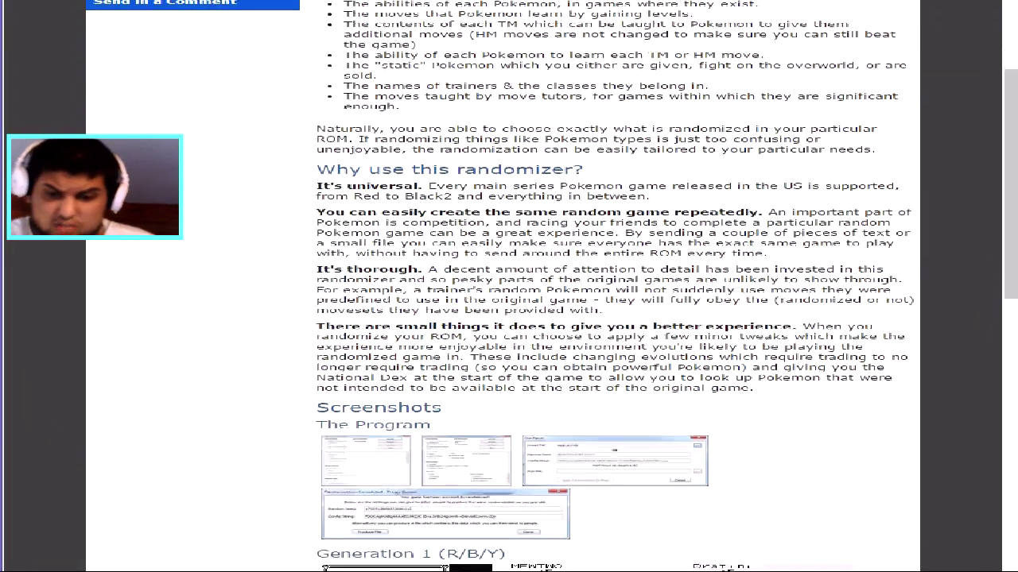
scroll(509, 318, down, 4)
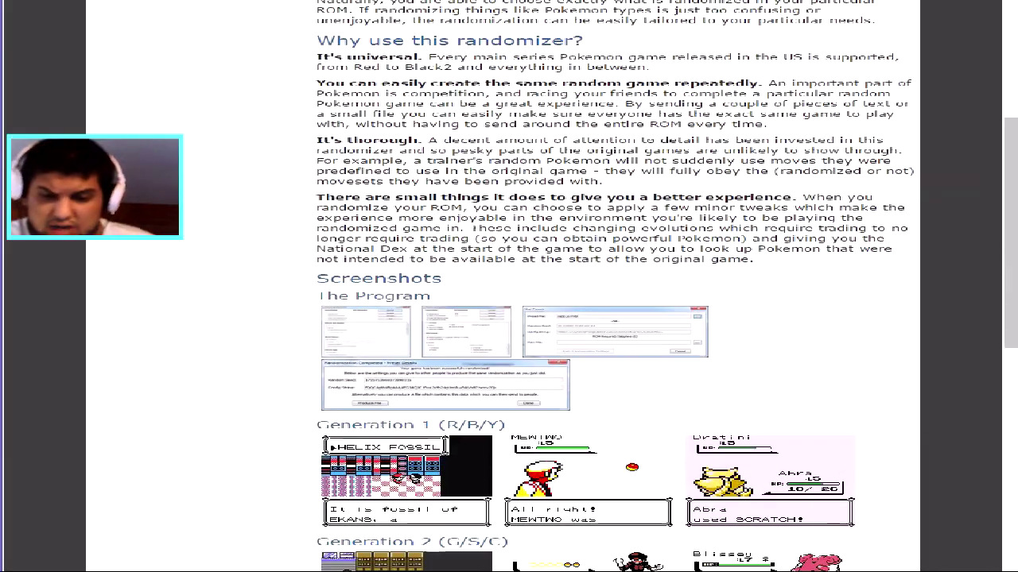
scroll(509, 318, up, 3)
scroll(509, 318, up, 8)
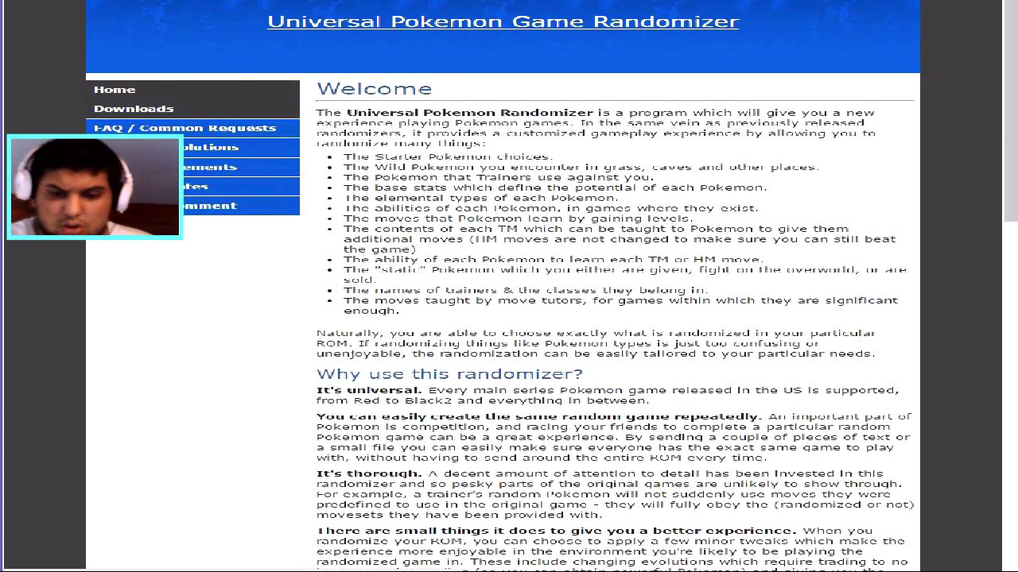
click(134, 108)
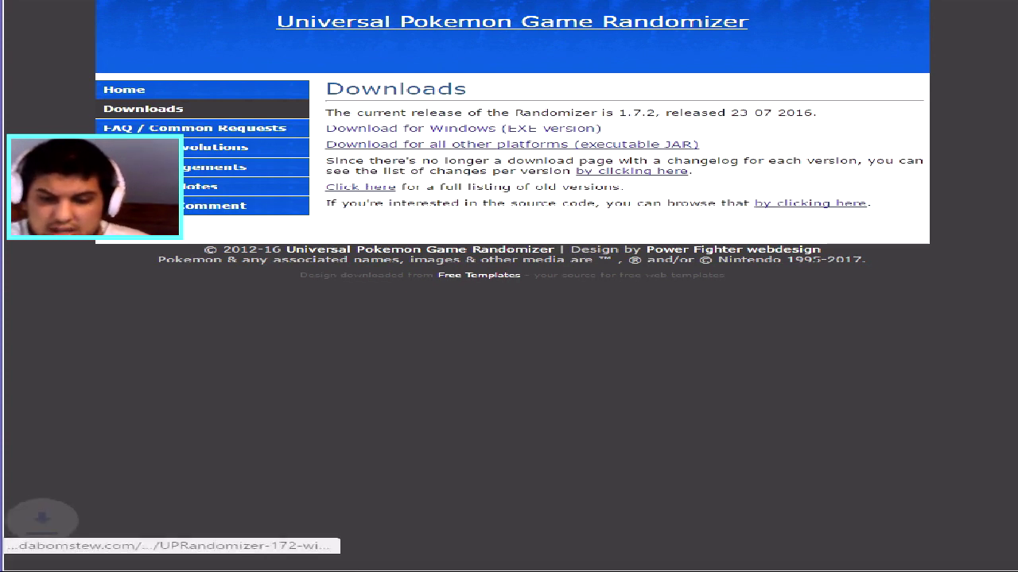
click(464, 128)
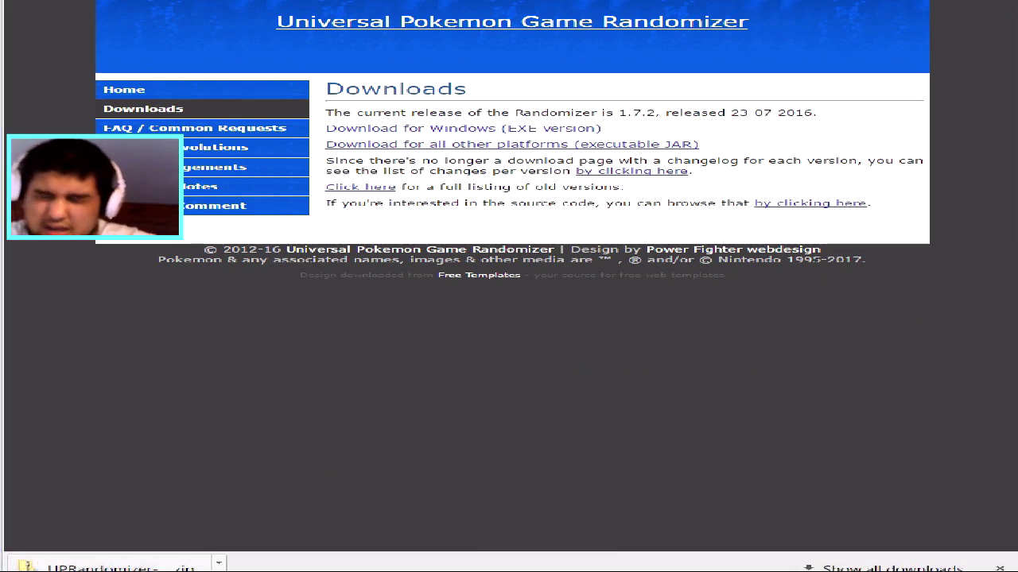
Place the downloaded UPRandomizer-172-win archive on the desktop and open it.
key(super+d)
drag(593, 88, 326, 111)
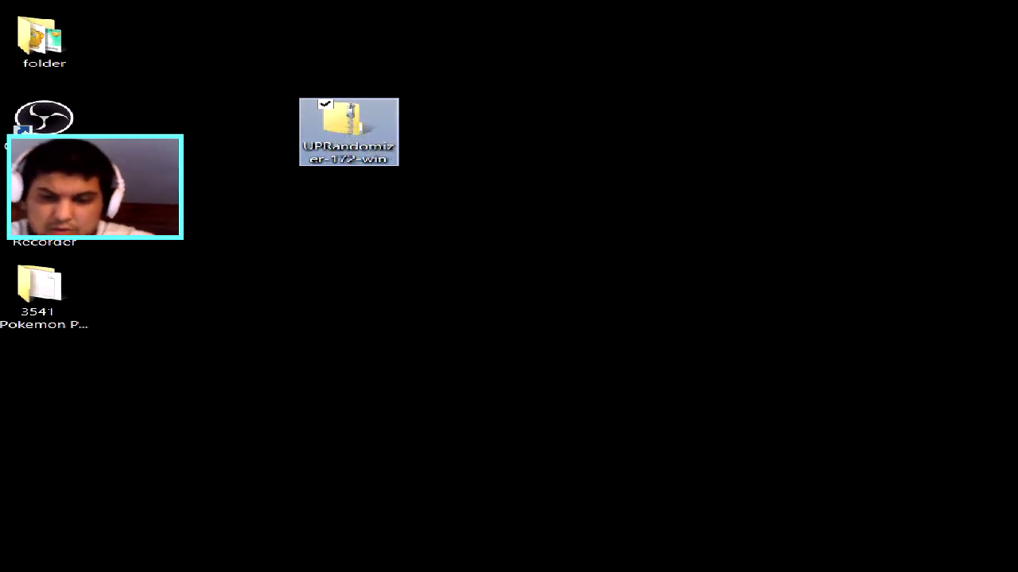
double_click(349, 131)
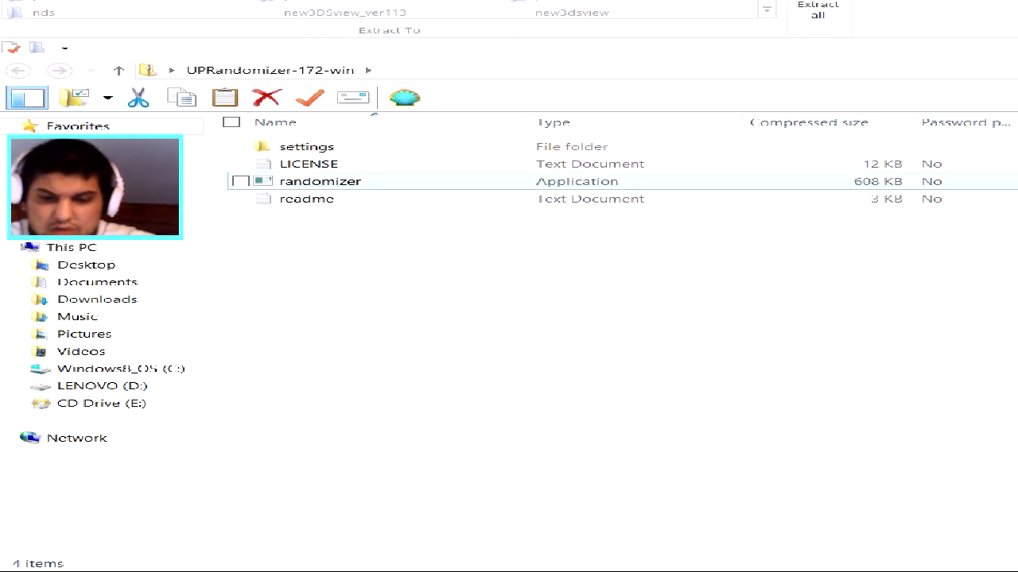
Extract all files of the randomizer archive directly to the Desktop folder.
double_click(320, 181)
key(Return)
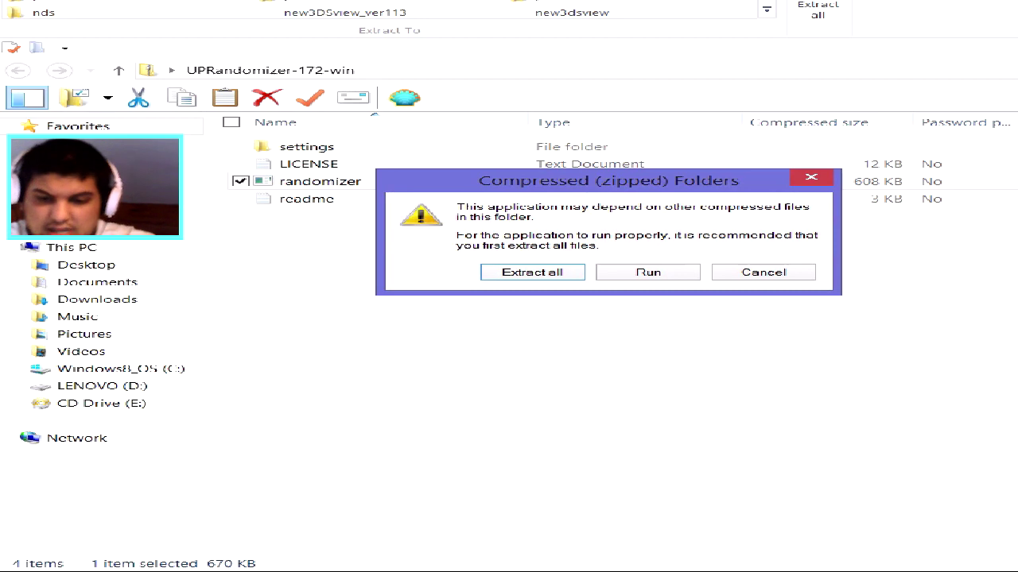
key(Return)
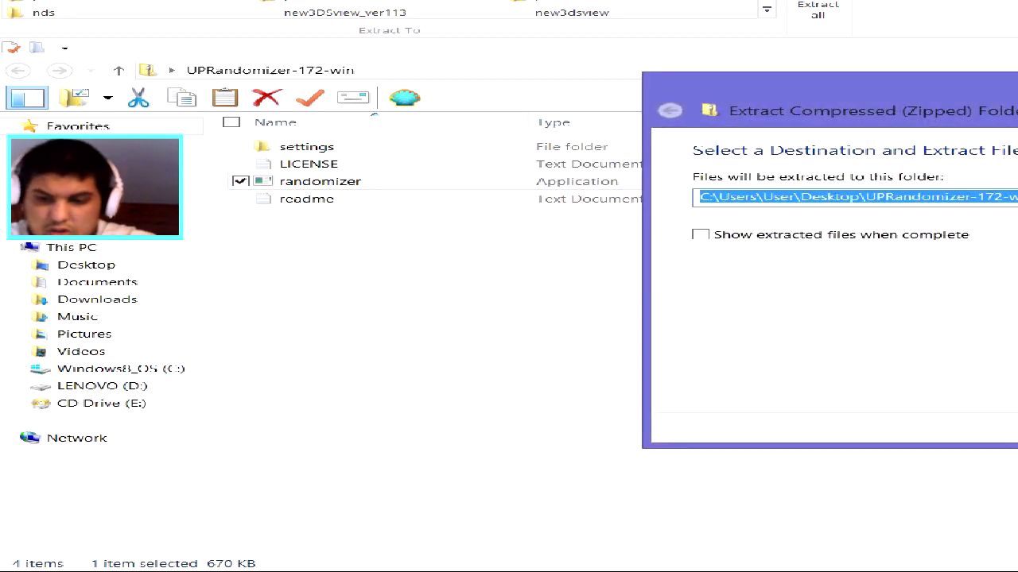
key(alt+r)
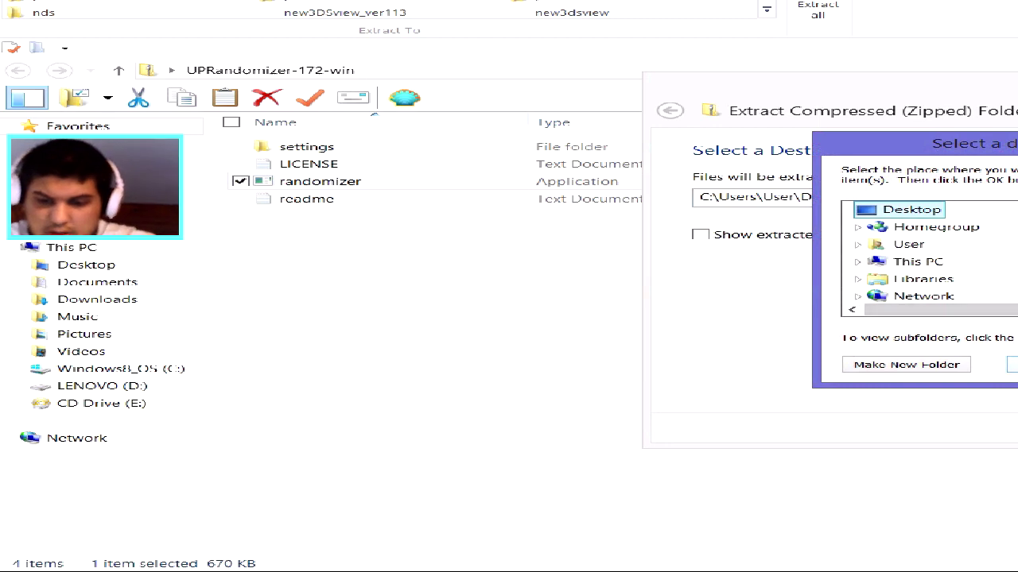
key(Tab)
key(Return)
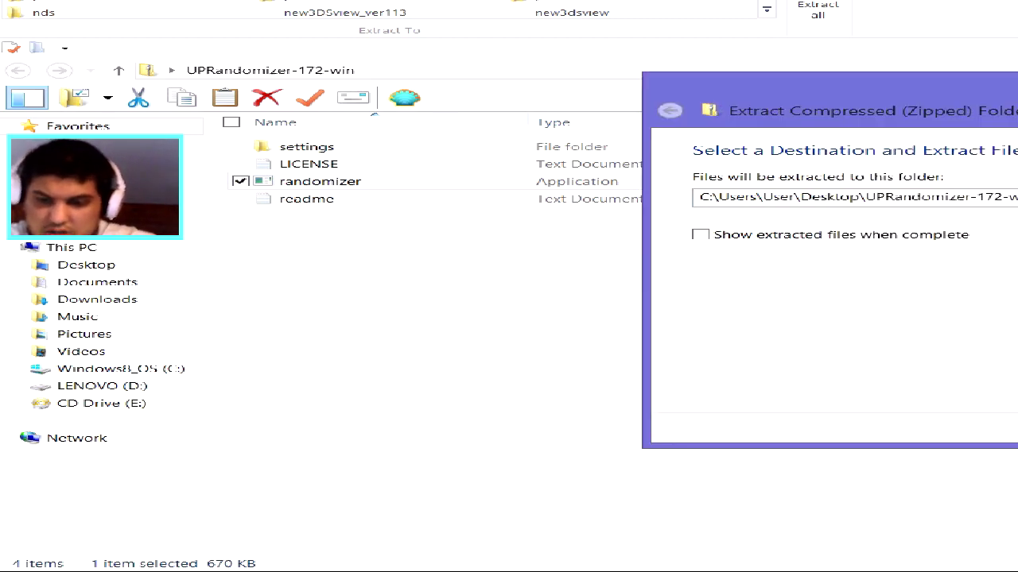
drag(826, 88, 372, 96)
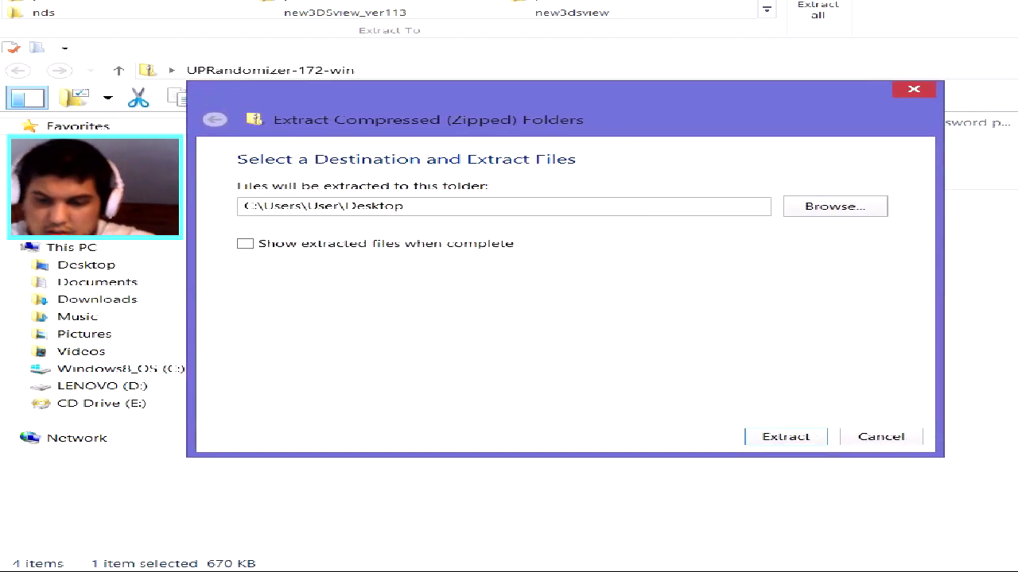
key(Return)
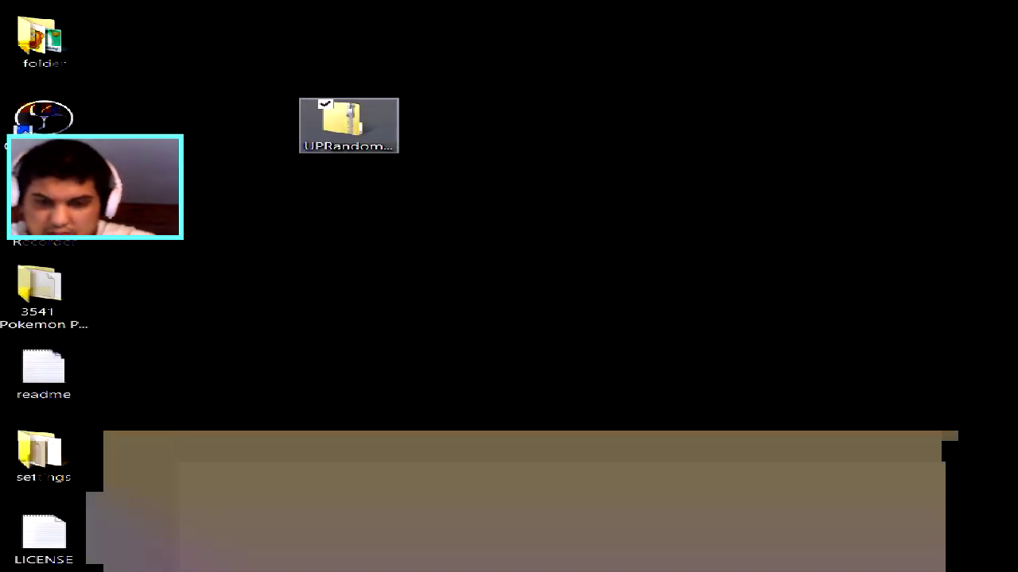
Arrange the archive and the extracted randomizer application side by side on the desktop and run the application despite the SmartScreen warning.
drag(348, 124, 230, 115)
drag(163, 1, 147, 119)
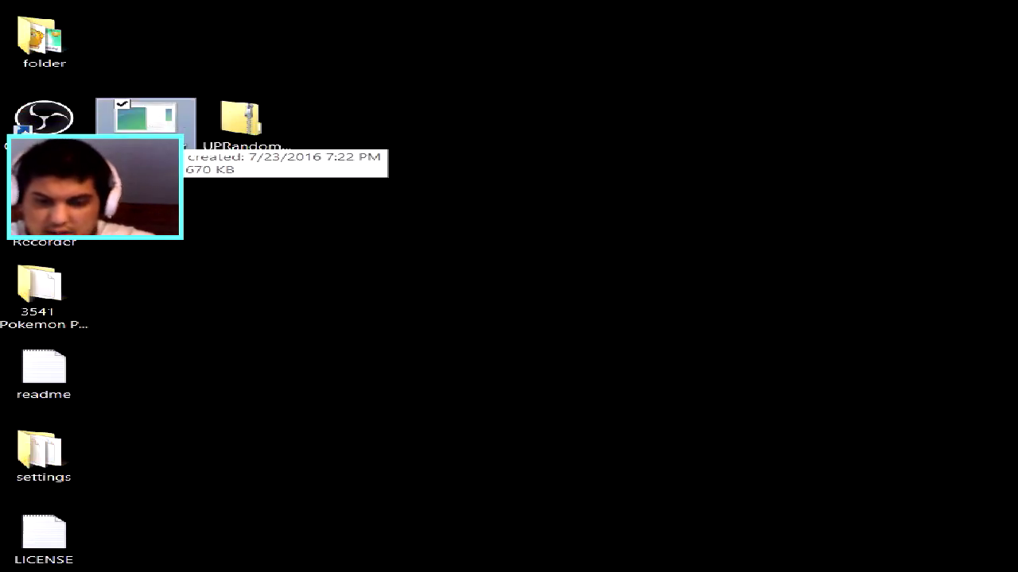
double_click(167, 132)
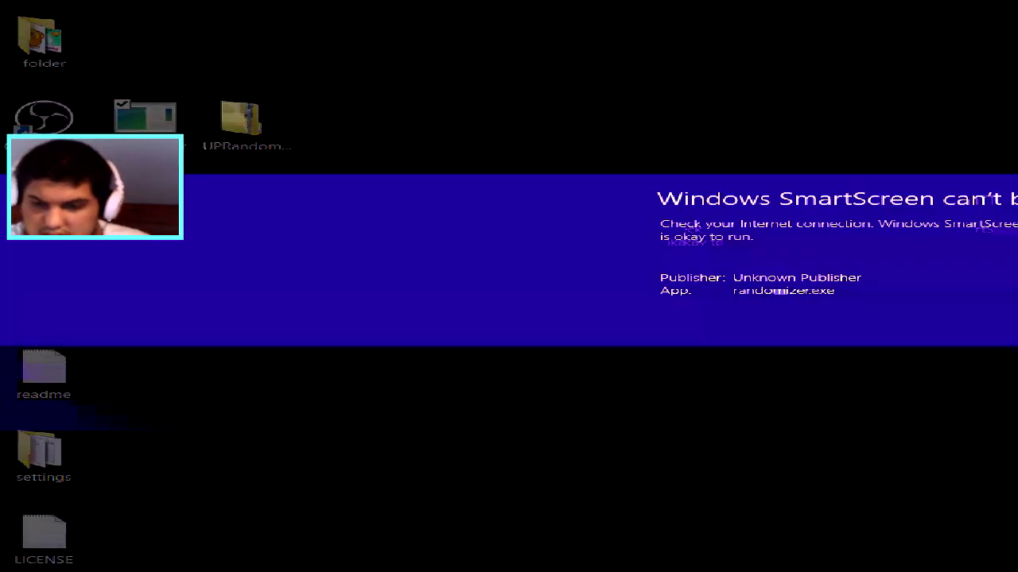
key(Return)
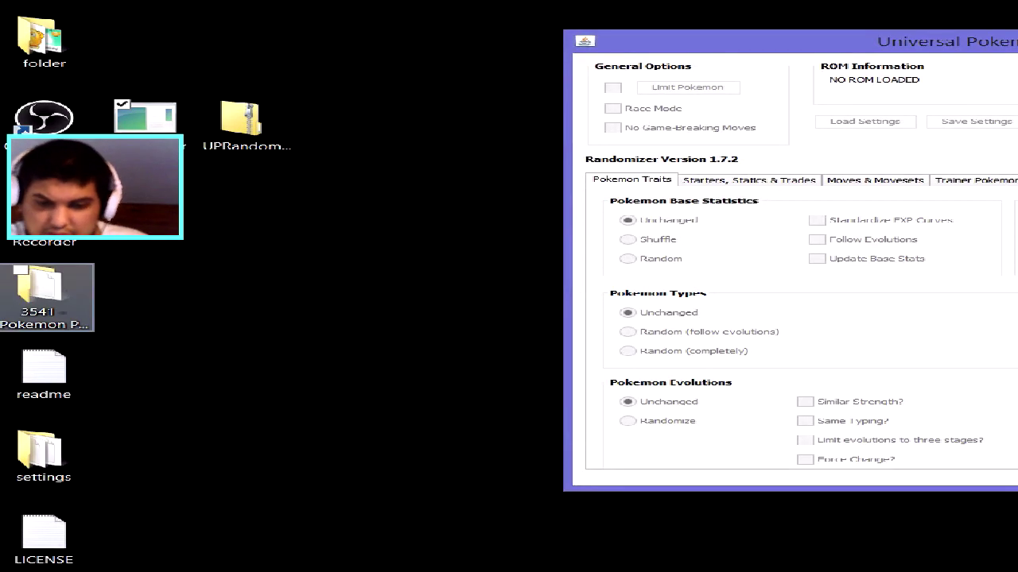
Move the randomizer window fully into view and load the Pokemon Platinum ROM from the "3541 - Pokemon Platinum Version (US)(XenoPhobia)" desktop folder.
click(44, 294)
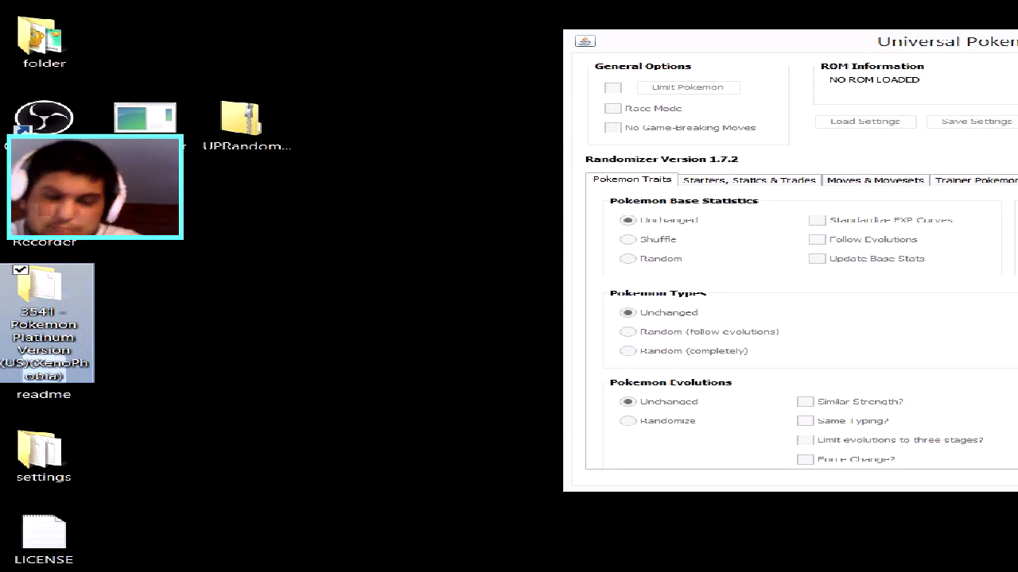
drag(795, 42, 289, 44)
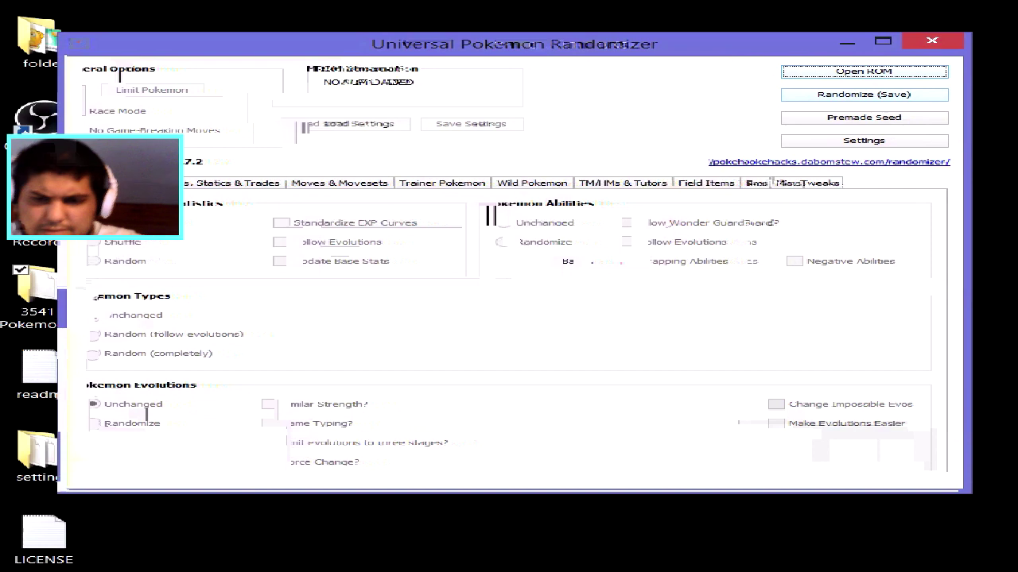
mouse_move(514, 43)
mouse_down()
mouse_move(496, 40)
mouse_move(500, 32)
mouse_up()
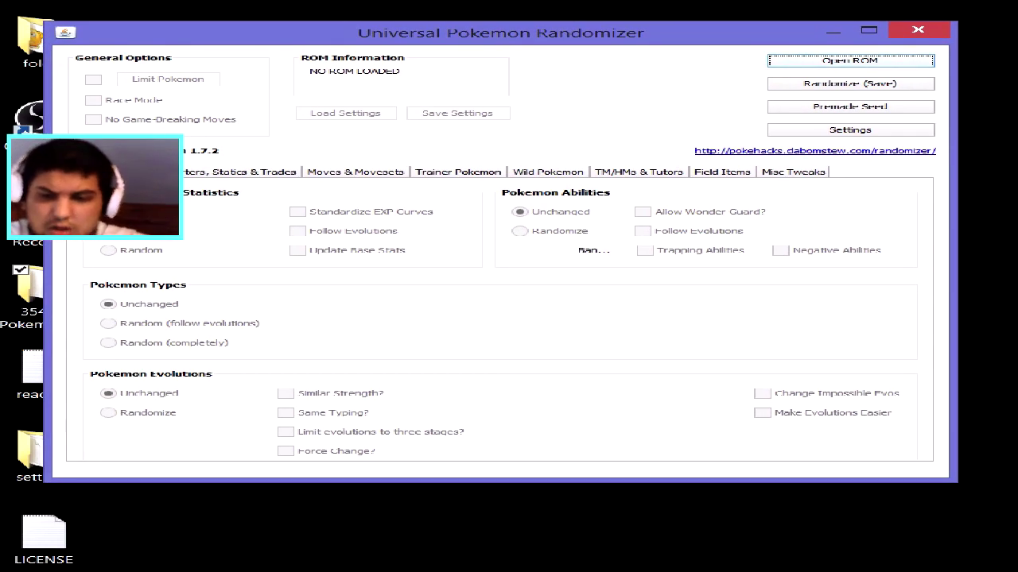
click(850, 61)
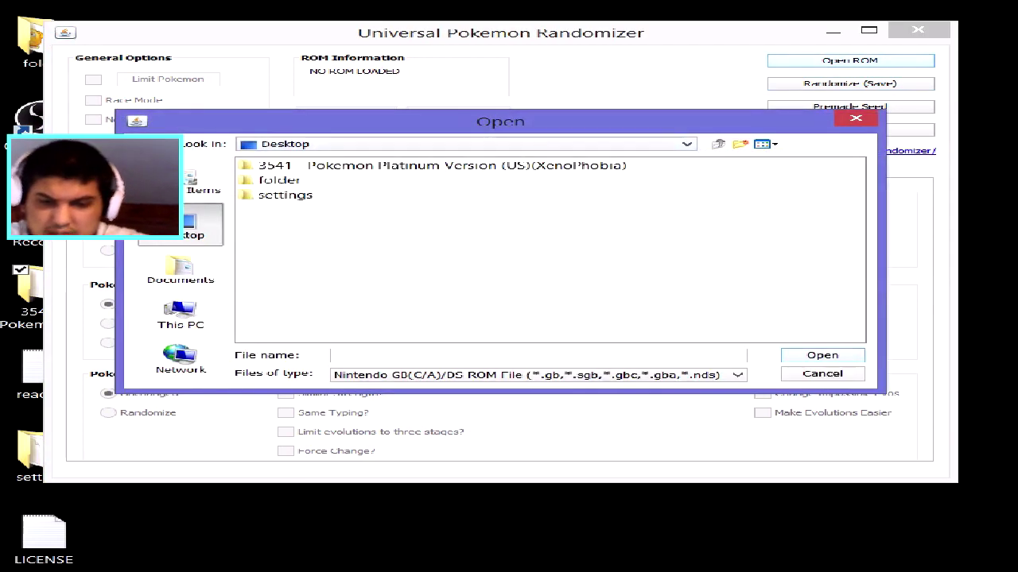
double_click(442, 165)
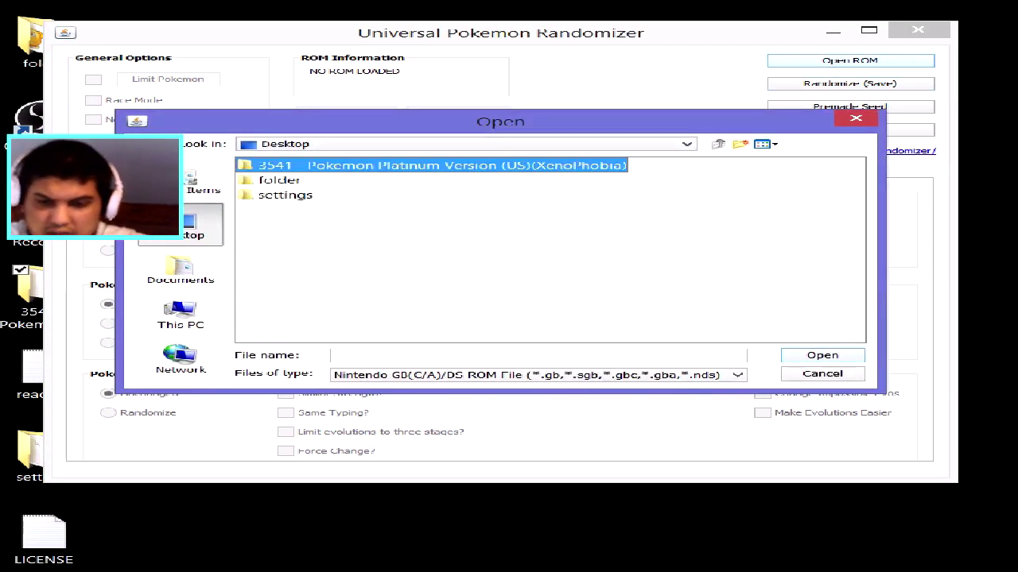
double_click(444, 166)
key(Return)
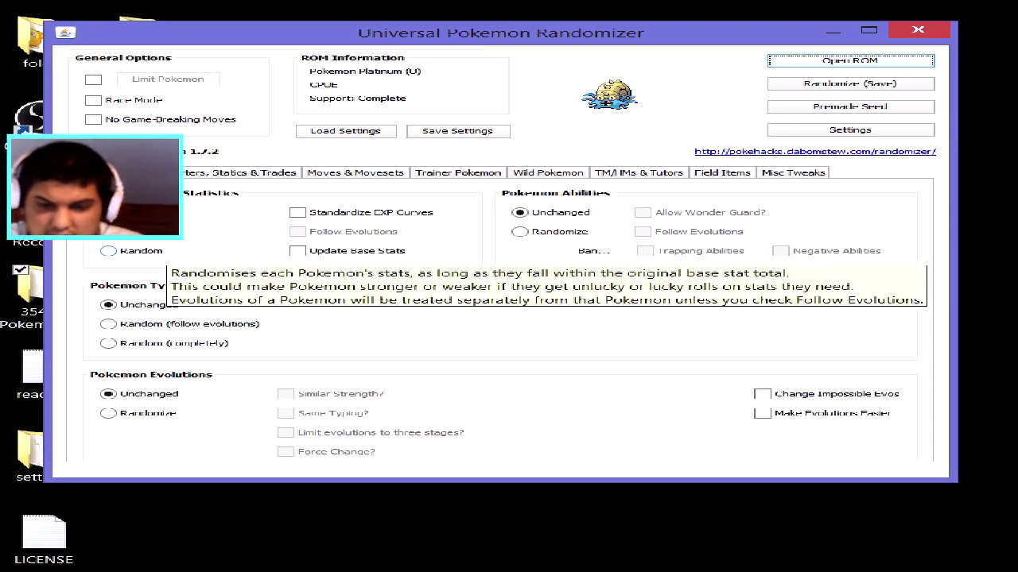
Set the Pokemon traits to Random base statistics, Random (follow evolutions) types and Randomize evolutions.
click(159, 251)
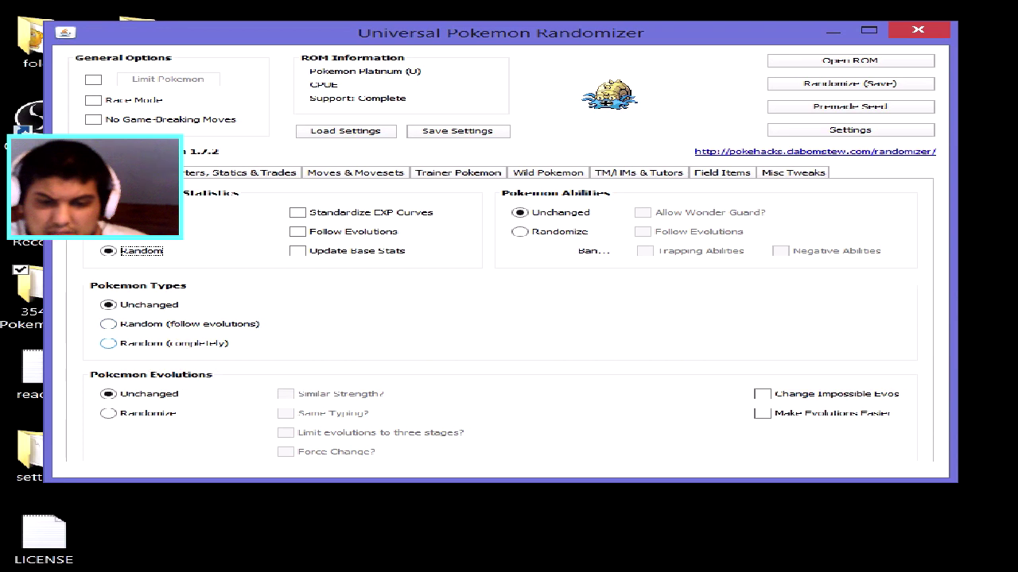
click(167, 344)
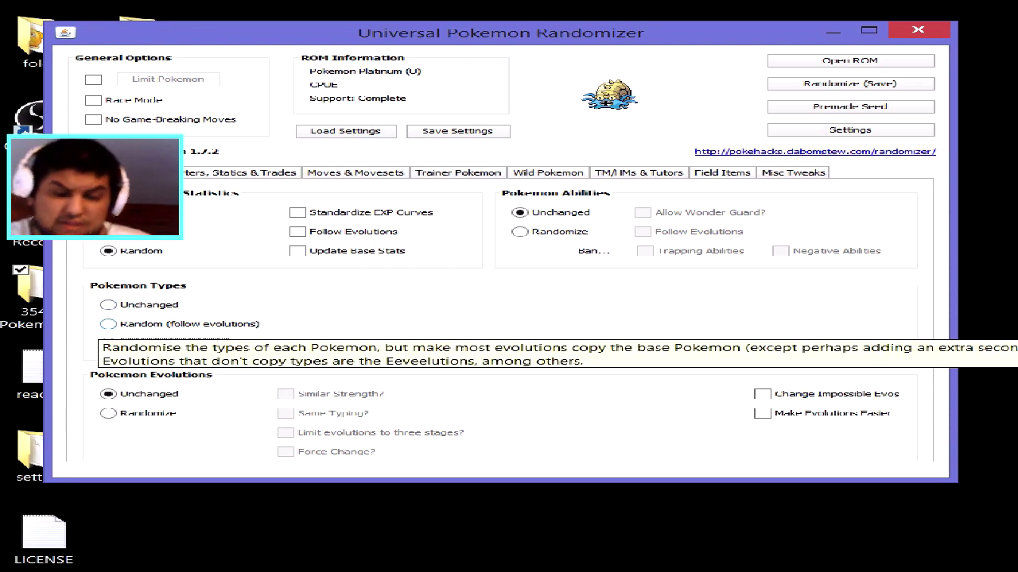
click(108, 323)
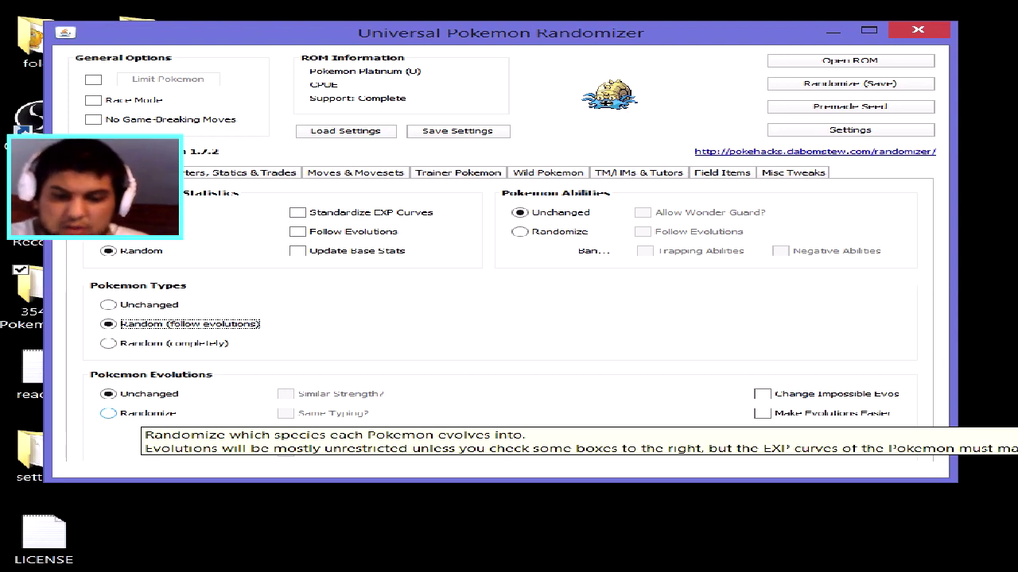
click(143, 412)
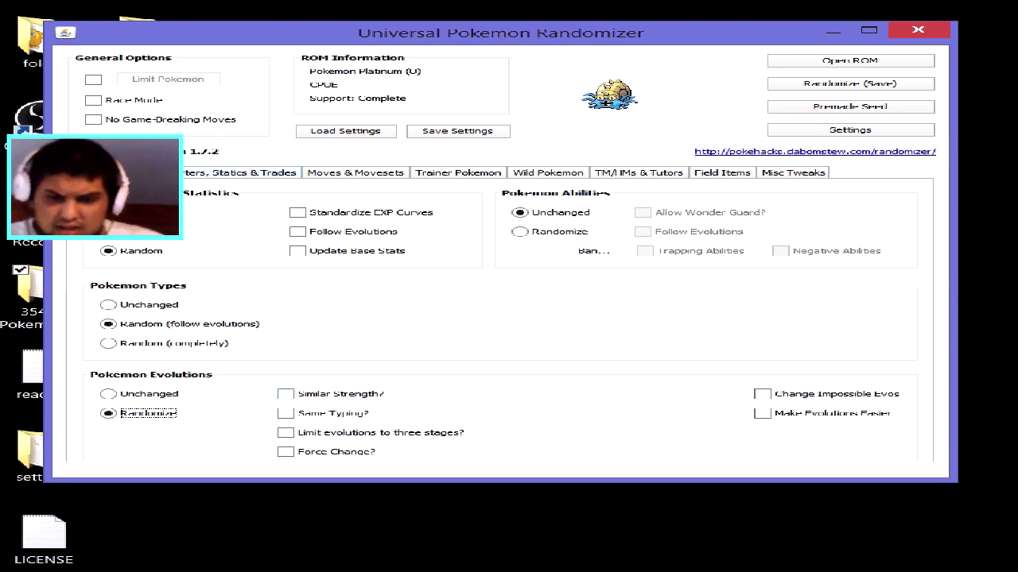
Choose Infernape, Starly and Bidoof as the three custom starter Pokemon.
click(238, 173)
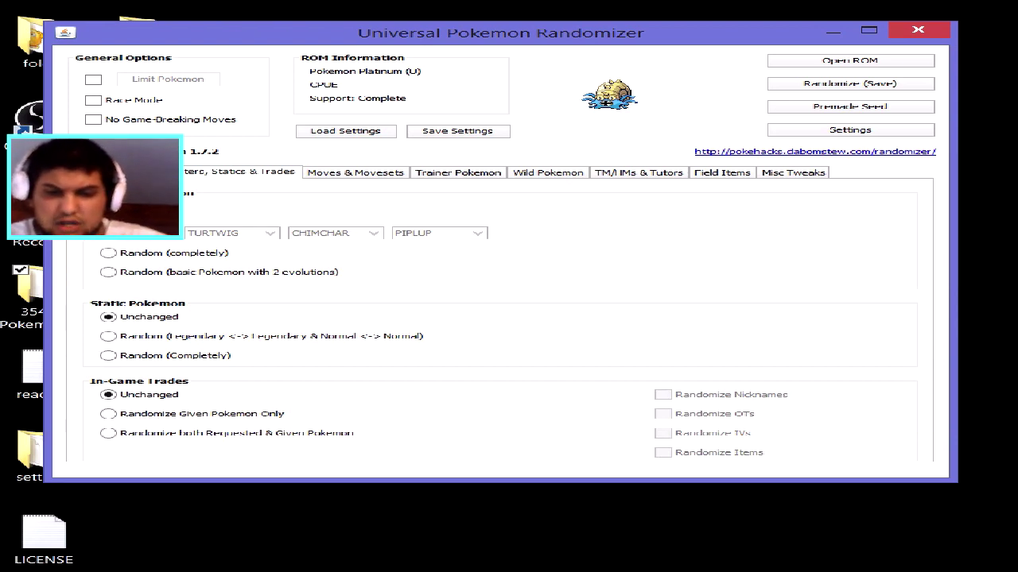
click(108, 232)
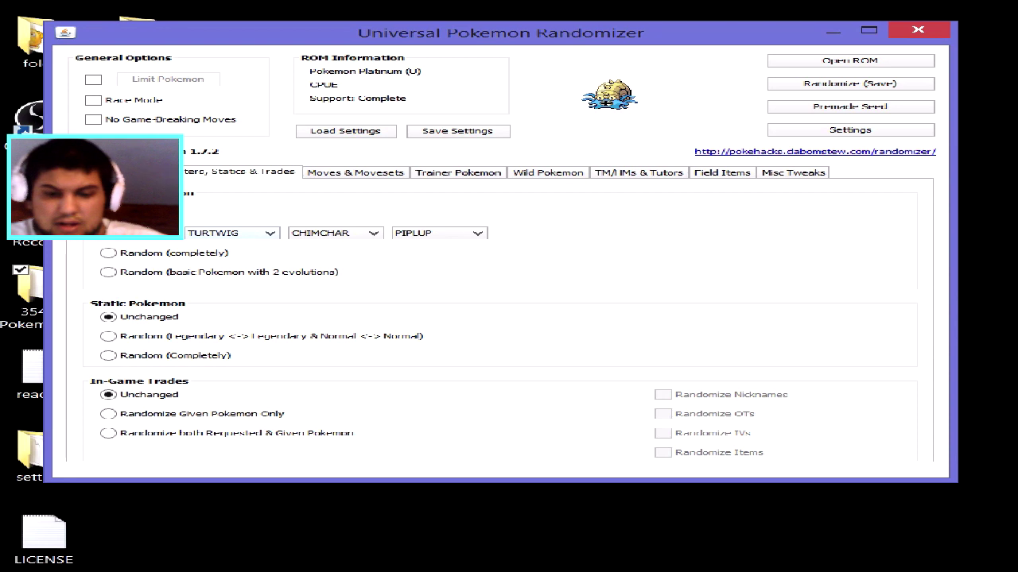
click(230, 233)
click(218, 296)
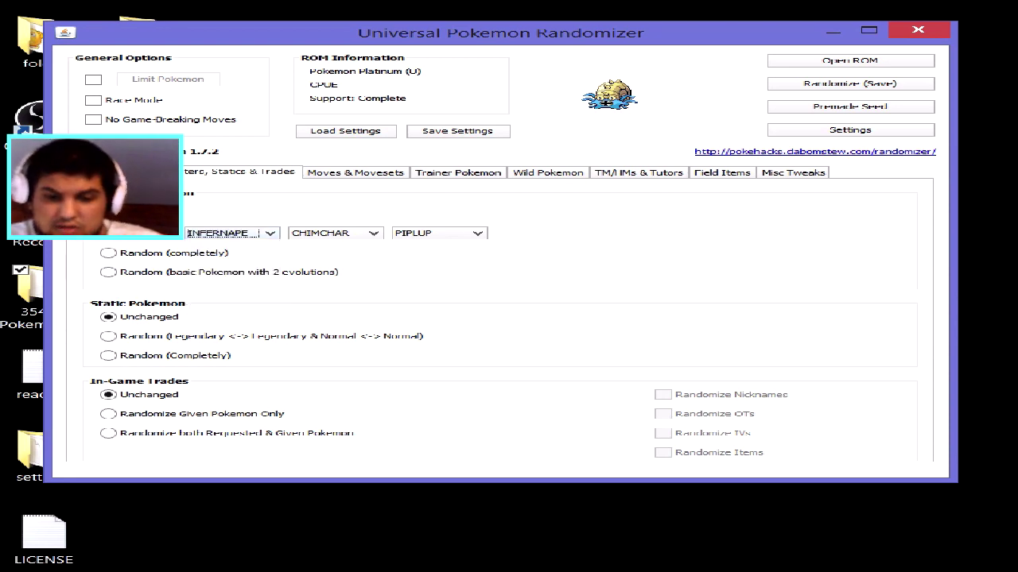
click(334, 233)
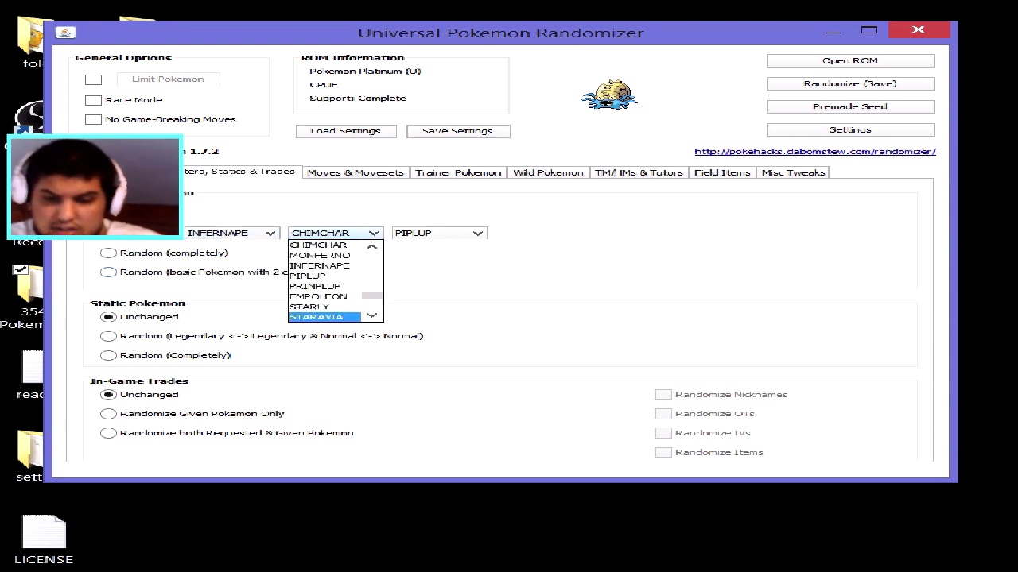
click(310, 307)
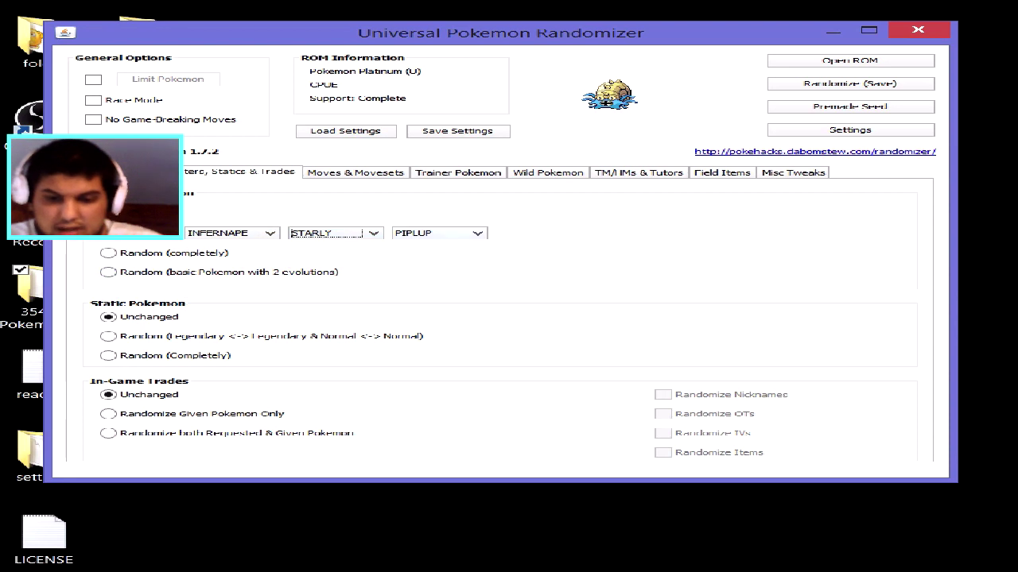
click(437, 233)
click(414, 307)
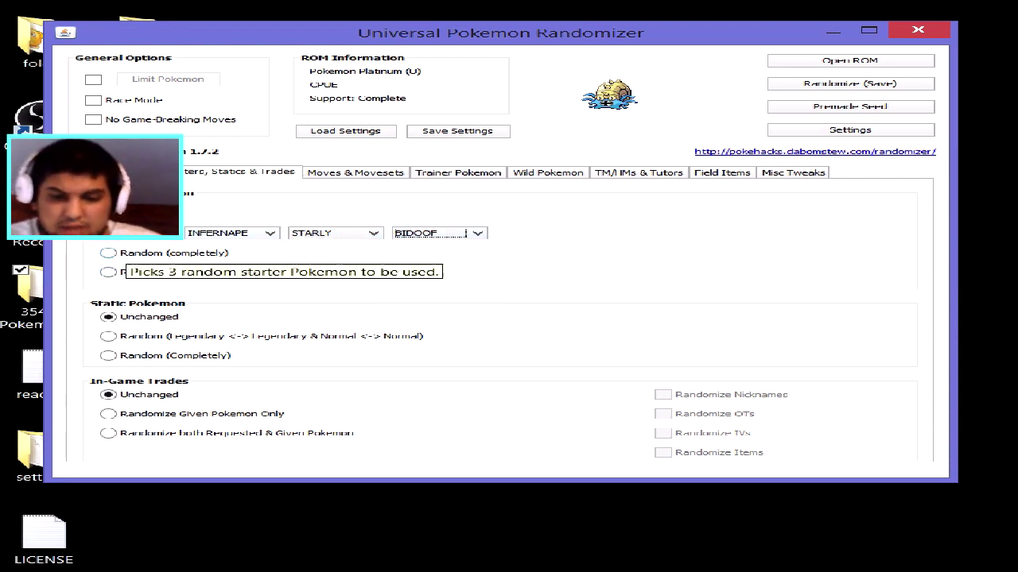
Set the starter Pokemon to Random (basic Pokemon with 2 evolutions) and the static Pokemon to Random (Completely).
click(127, 253)
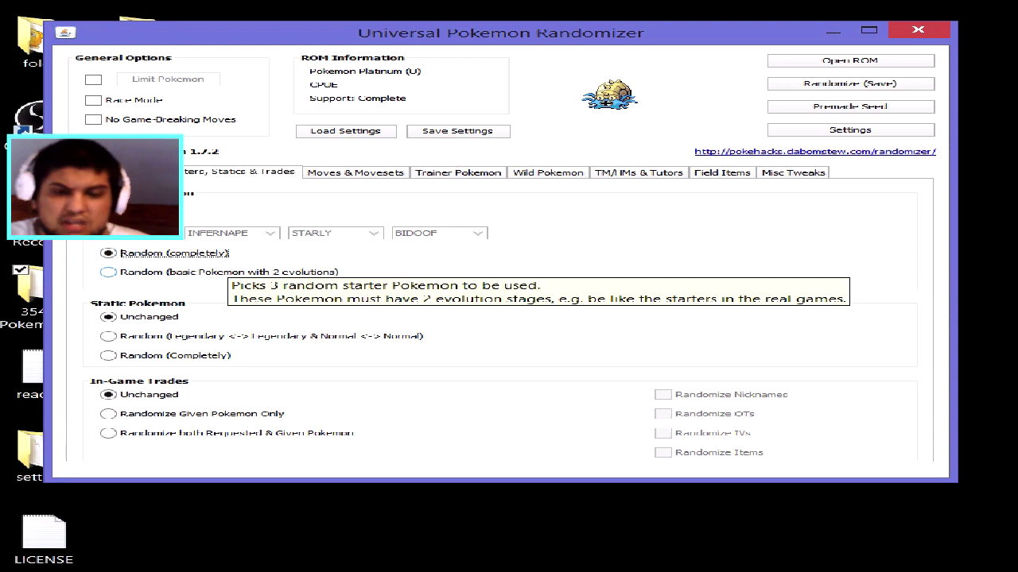
click(228, 270)
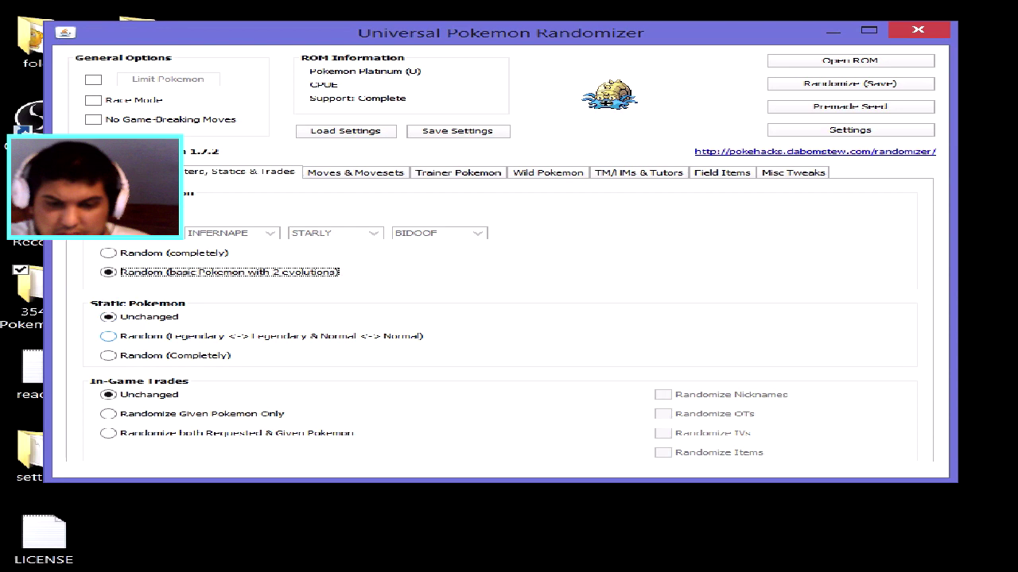
mouse_move(159, 338)
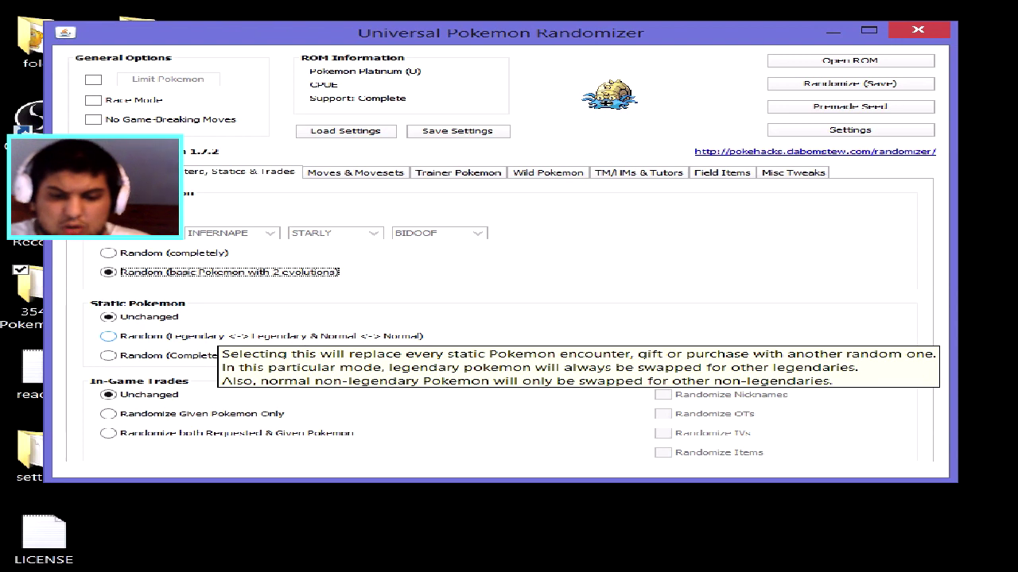
click(217, 335)
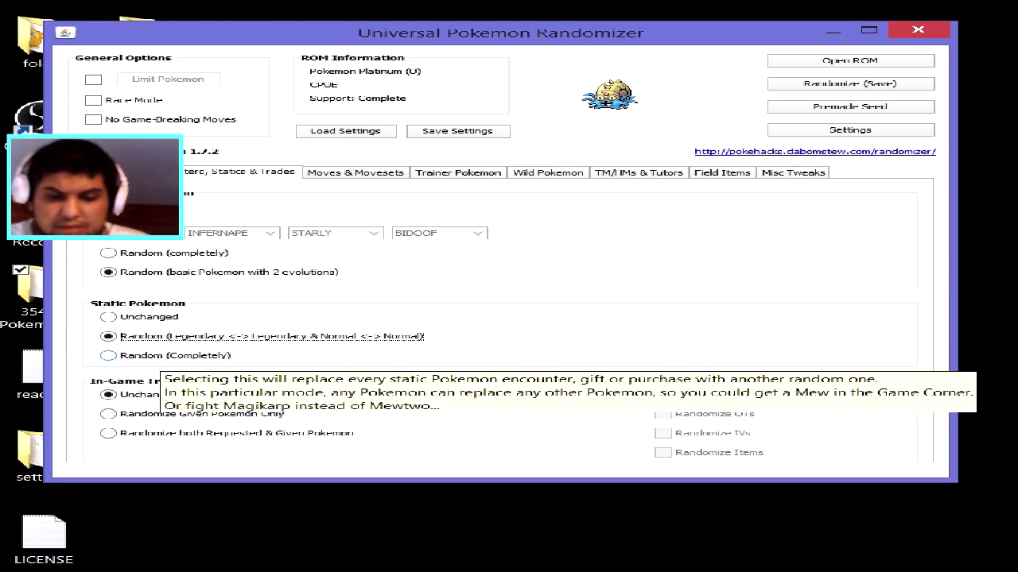
click(159, 355)
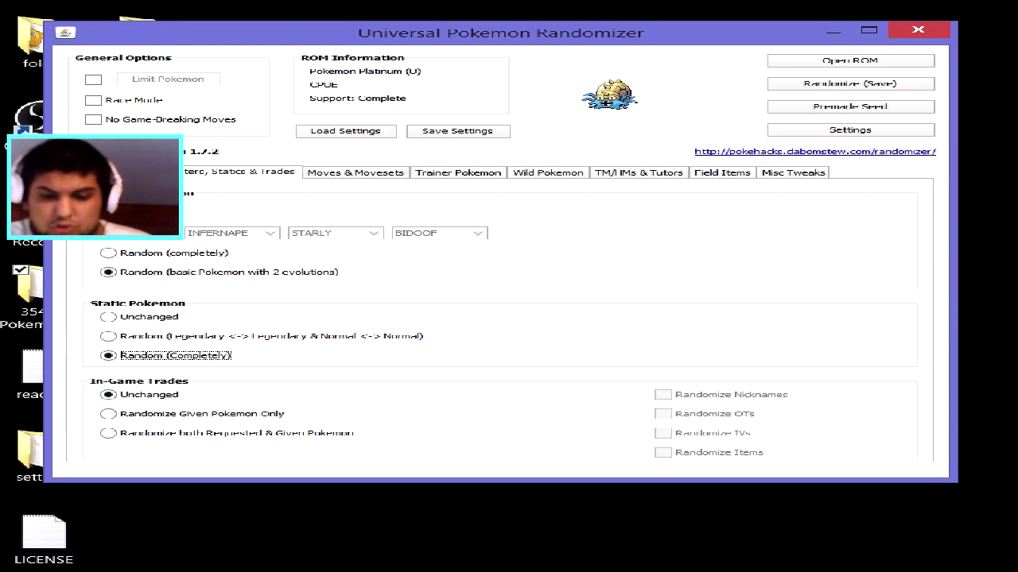
Set the in-game trades to Randomize both Requested & Given Pokemon and open the Moves & Movesets options.
click(108, 414)
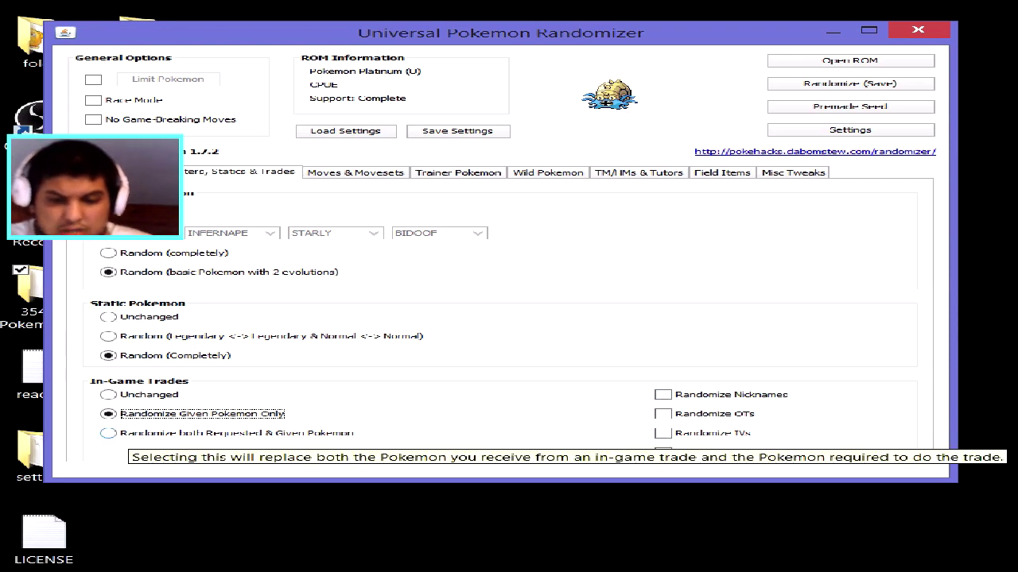
click(250, 433)
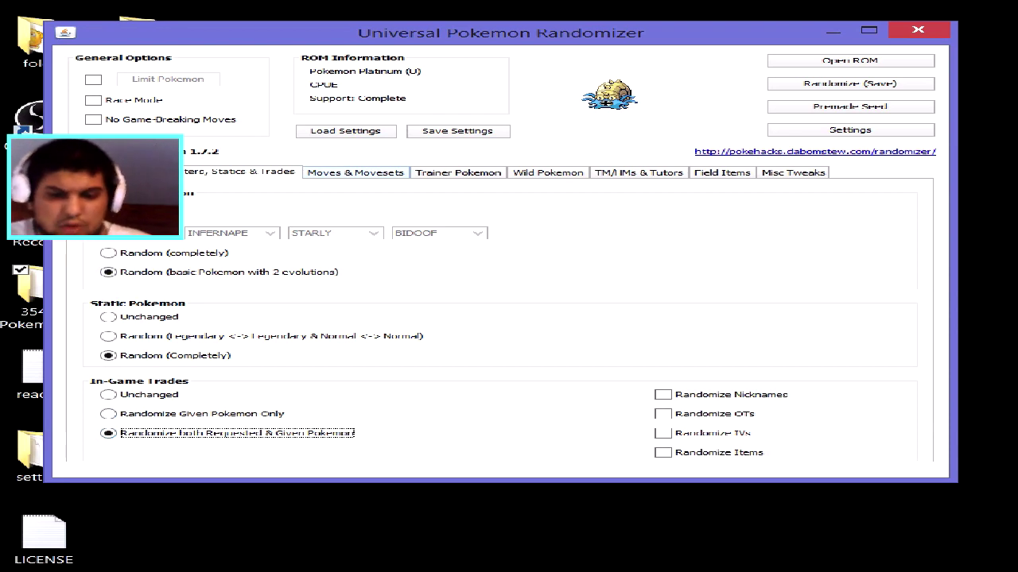
click(355, 173)
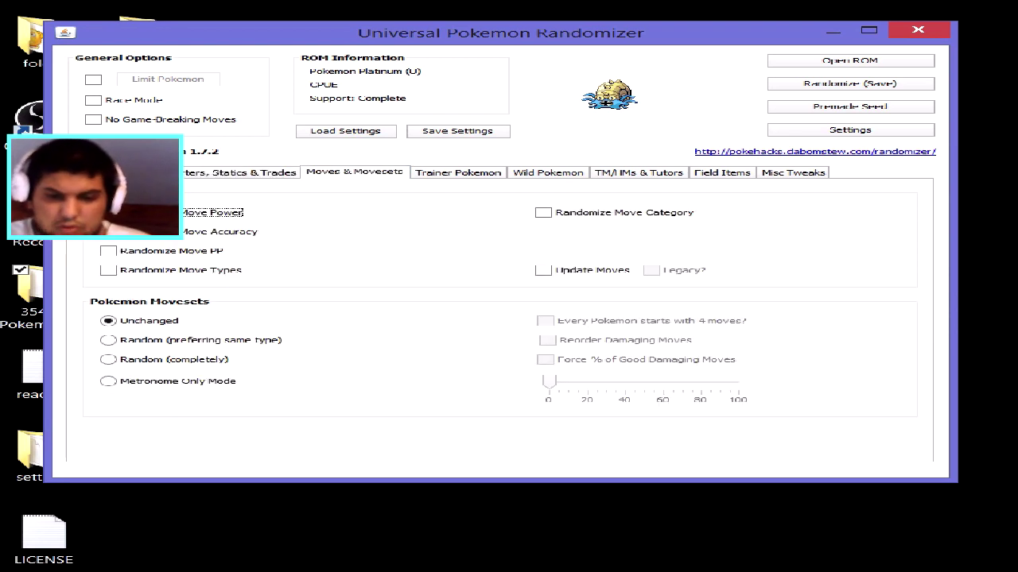